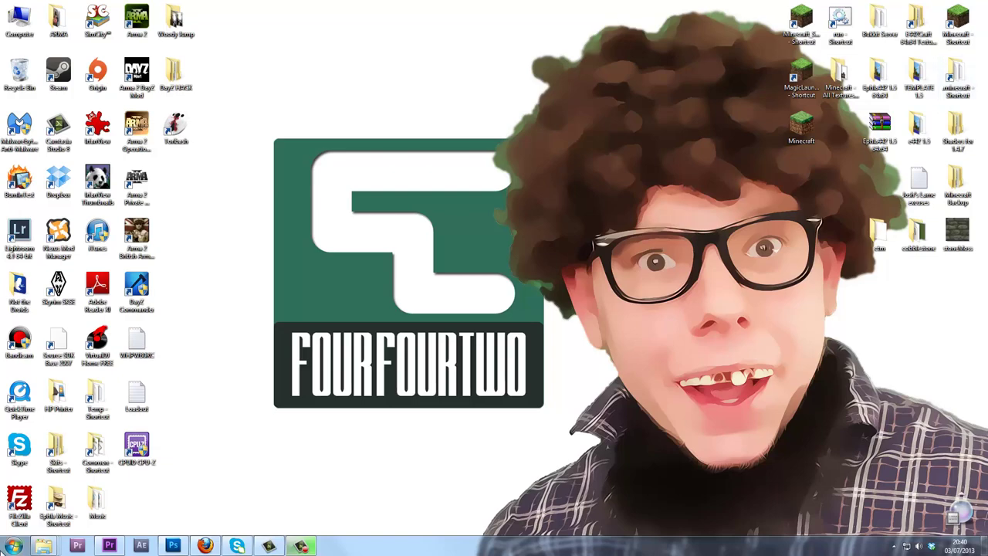
# Step: Go from %appdata% through Roaming and .minecraft into texturepacks, which lists the six zipped packs
pyautogui.click(14, 546)
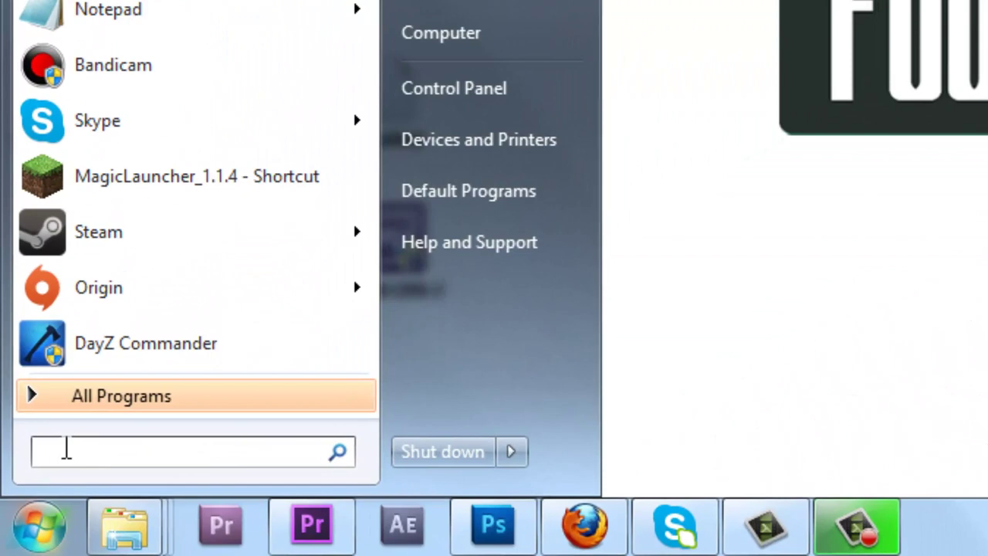
pyautogui.write('%app')
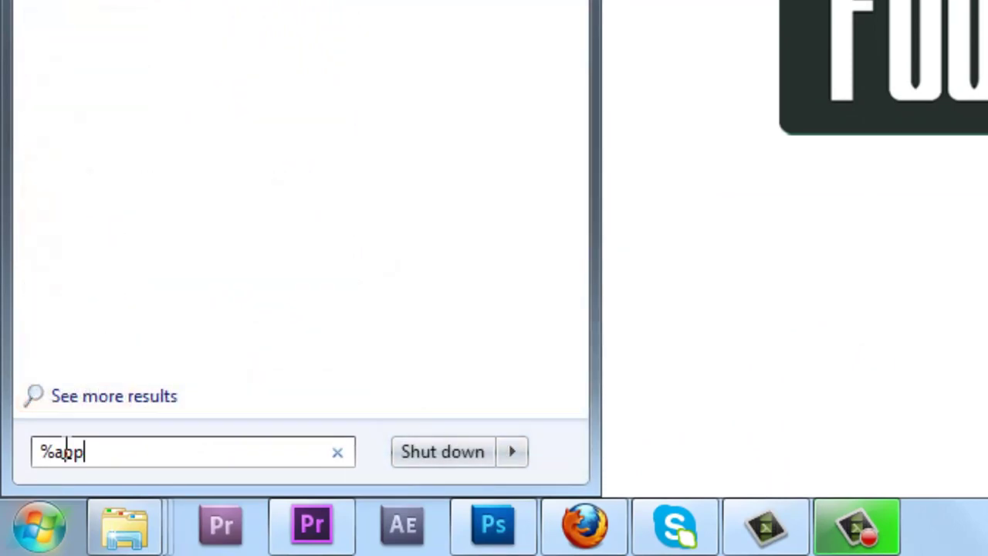
pyautogui.write('data%')
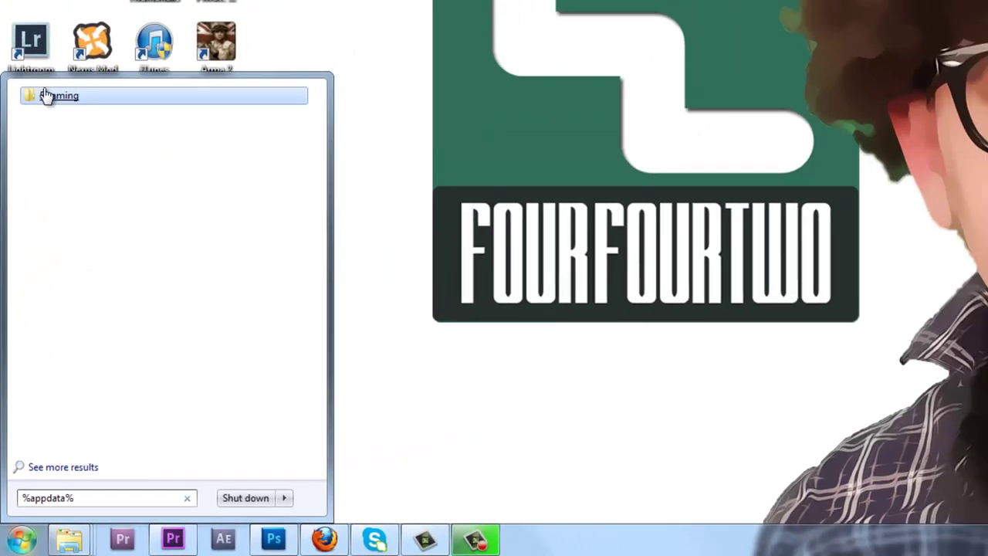
pyautogui.click(44, 66)
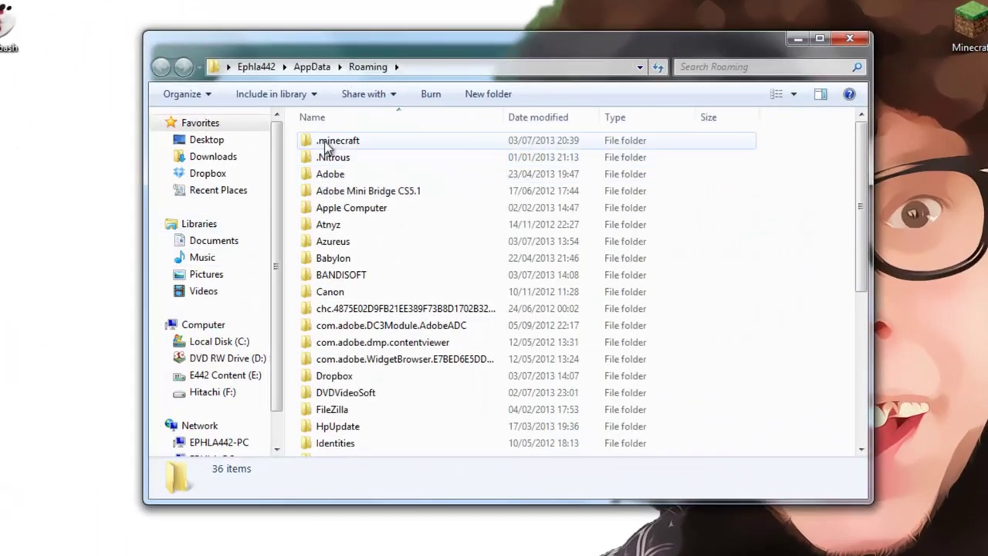
pyautogui.doubleClick(324, 151)
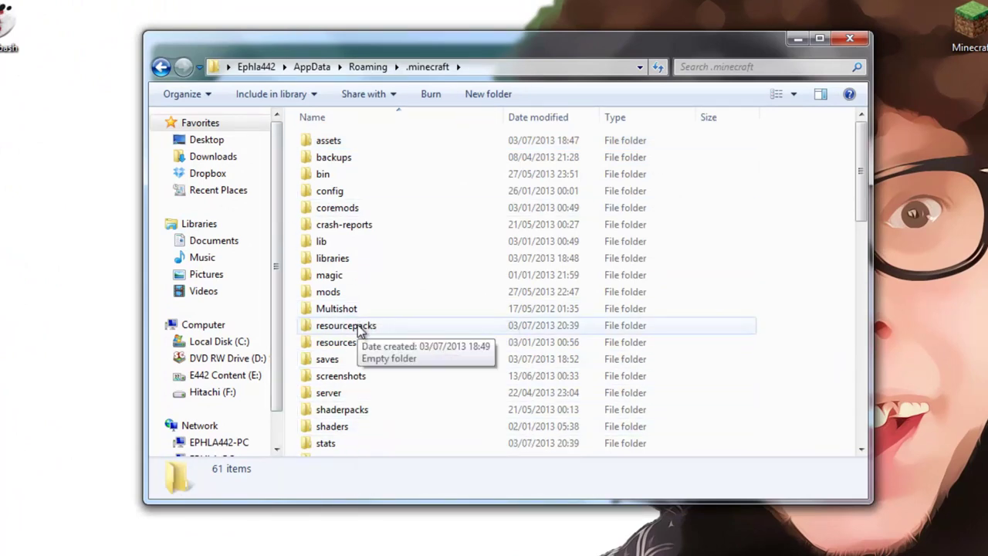
pyautogui.scroll(-1, 359, 331)
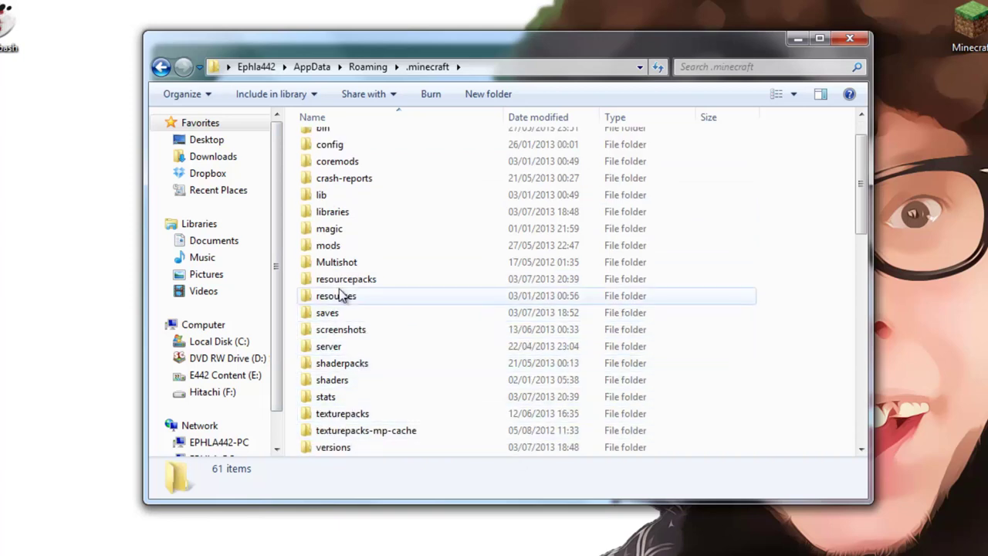
pyautogui.click(356, 415)
pyautogui.doubleClick(356, 416)
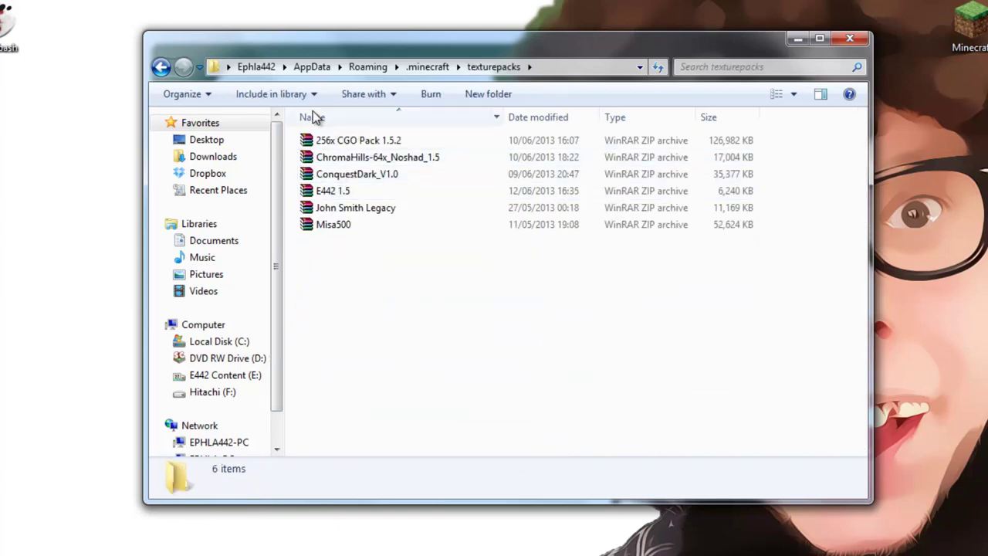
pyautogui.click(163, 69)
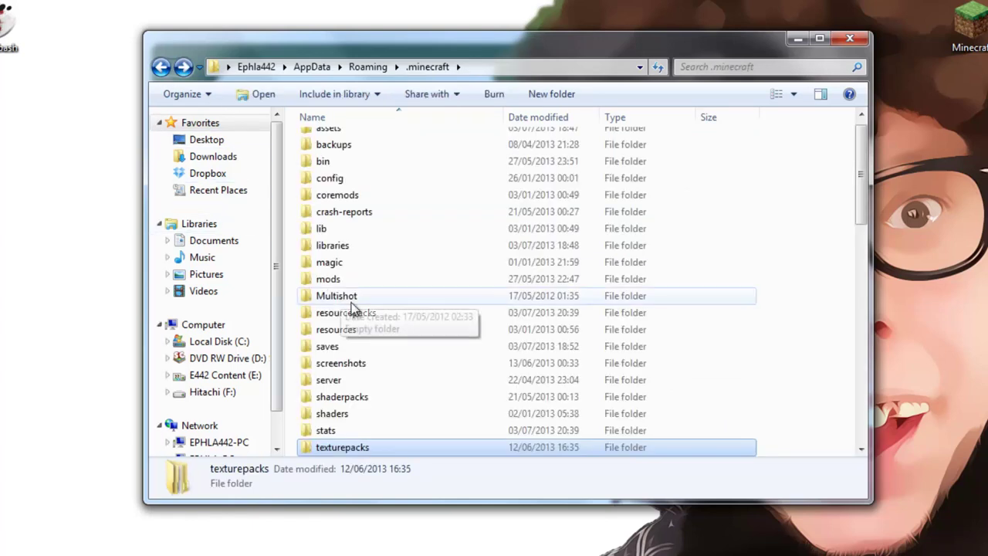
pyautogui.doubleClick(348, 450)
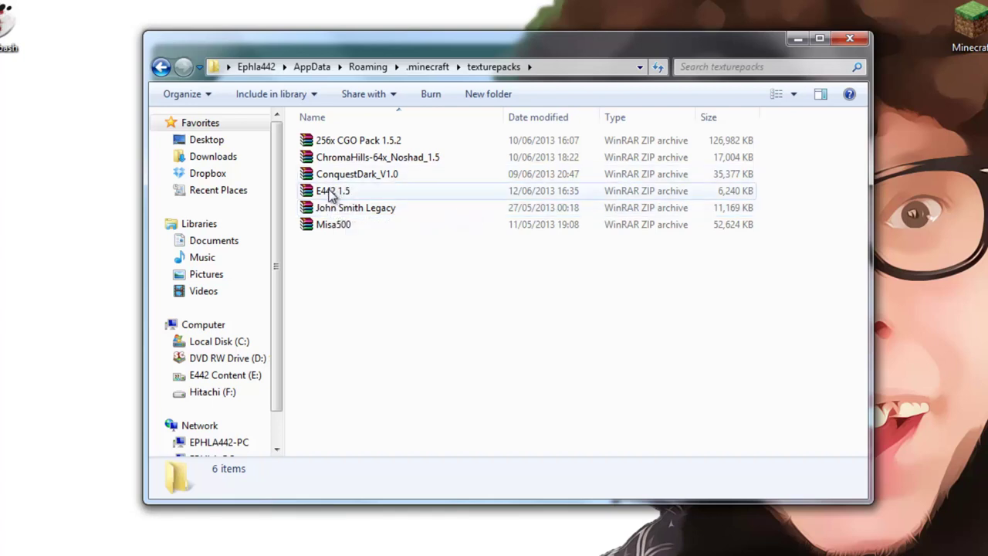
# Step: Copy the E442 1.5 pack from the texturepacks folder
pyautogui.rightClick(330, 196)
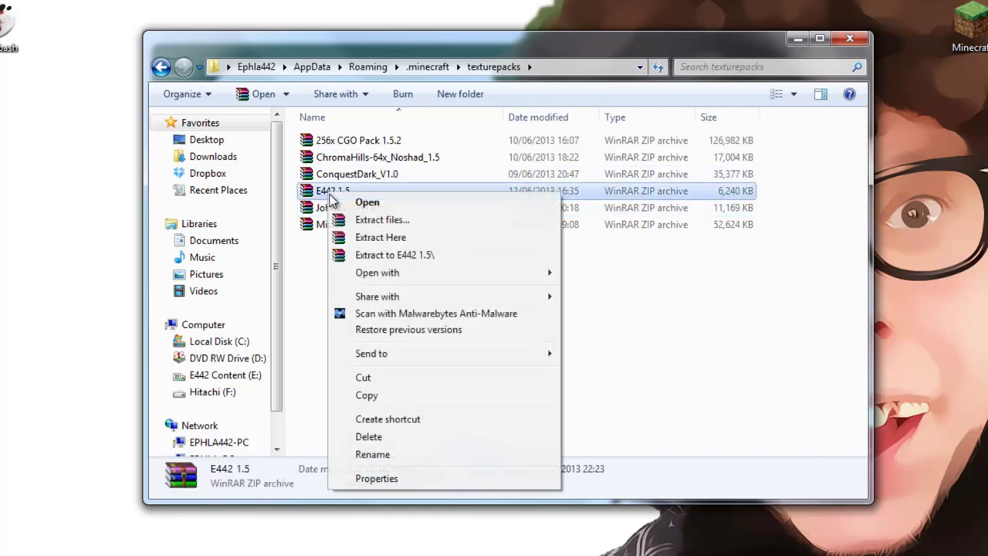
pyautogui.click(362, 399)
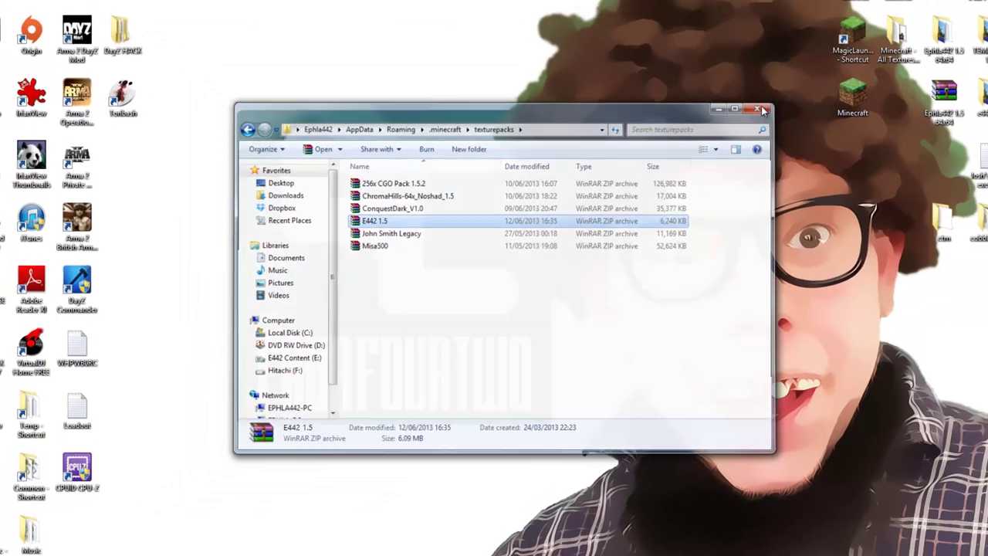
pyautogui.click(762, 111)
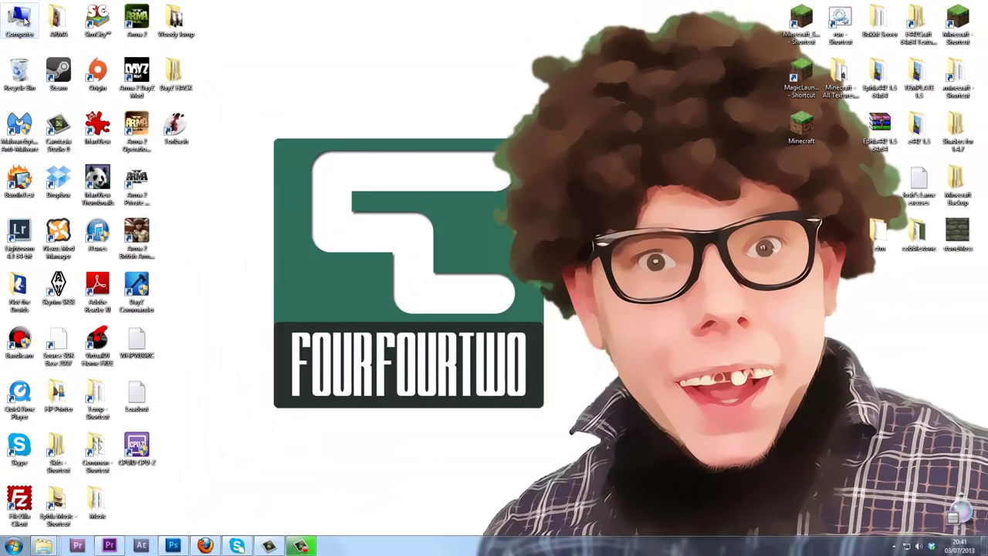
# Step: In Documents, delete the old E442 1.5 zip and paste the copied one in its place
pyautogui.doubleClick(24, 20)
pyautogui.click(313, 265)
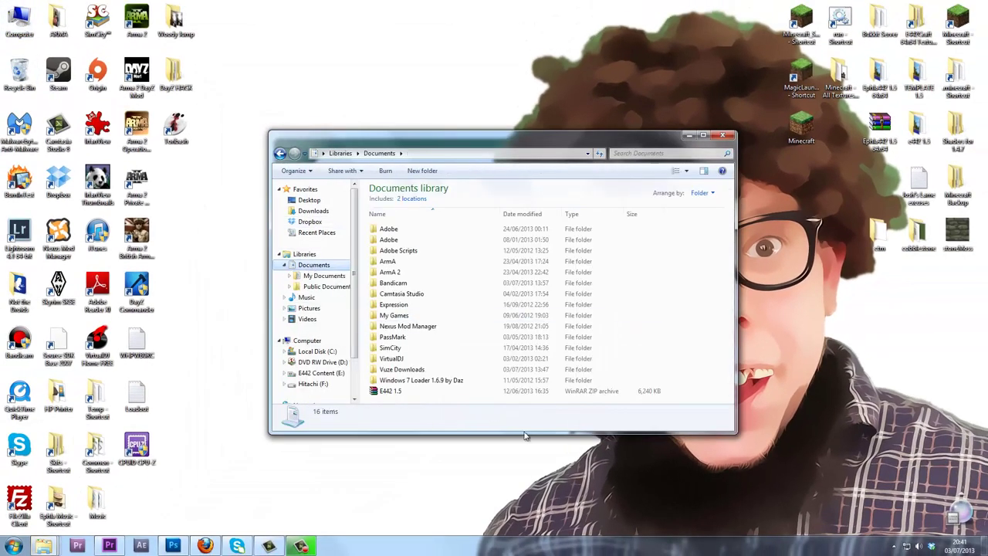
pyautogui.click(386, 391)
pyautogui.press('Delete')
pyautogui.press('Return')
pyautogui.rightClick(391, 393)
pyautogui.click(416, 315)
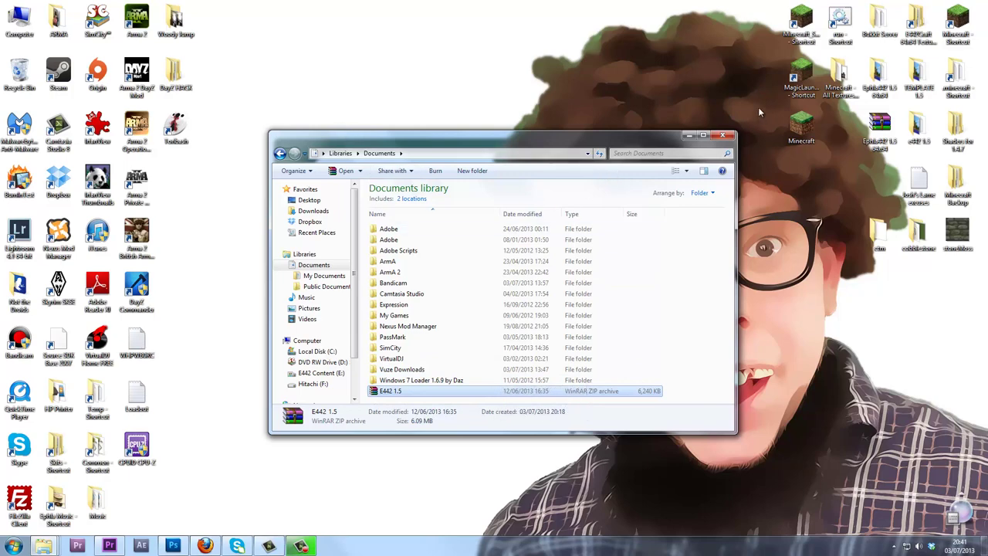
# Step: Open the Texture Ender folder on drive E, then close the WinRAR viewer the archive opened in
pyautogui.doubleClick(915, 23)
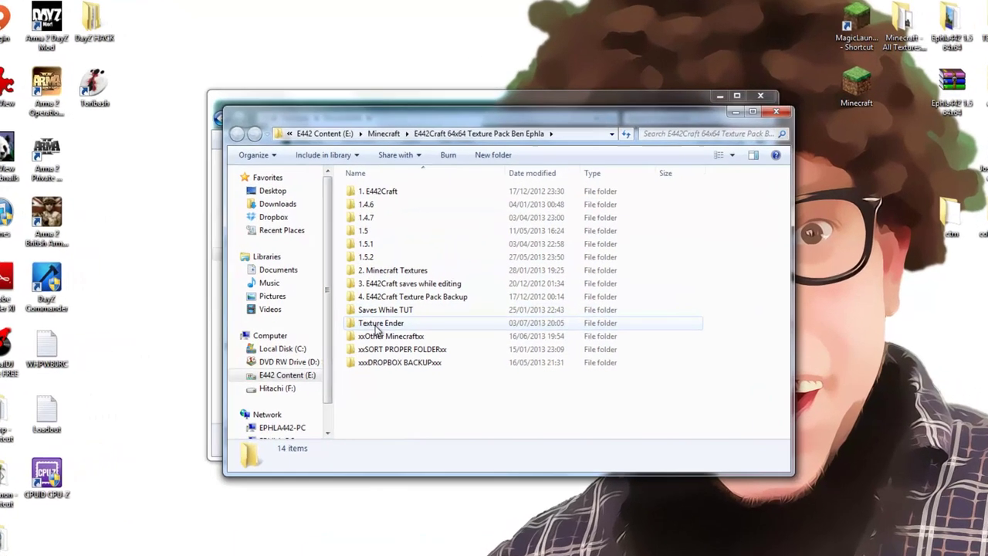
pyautogui.doubleClick(406, 322)
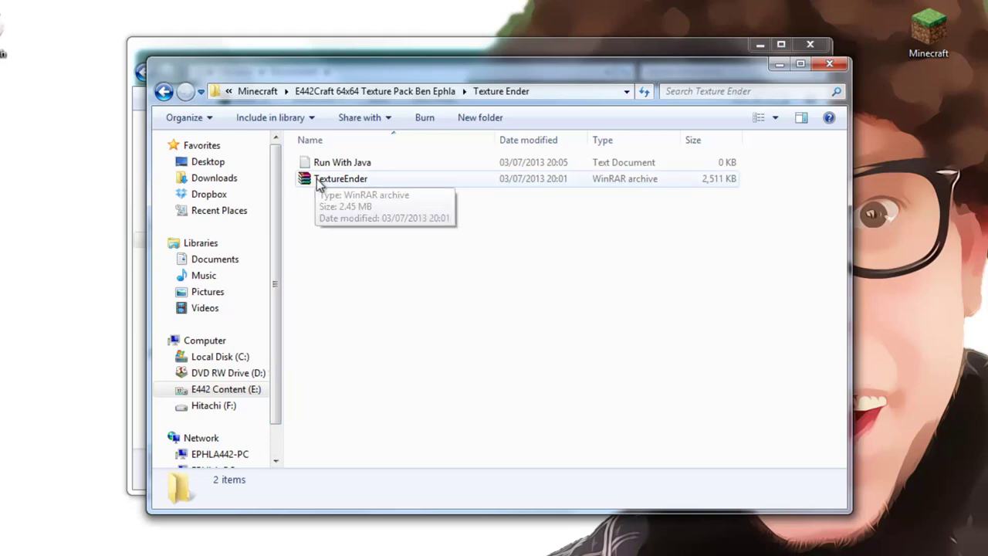
pyautogui.doubleClick(303, 185)
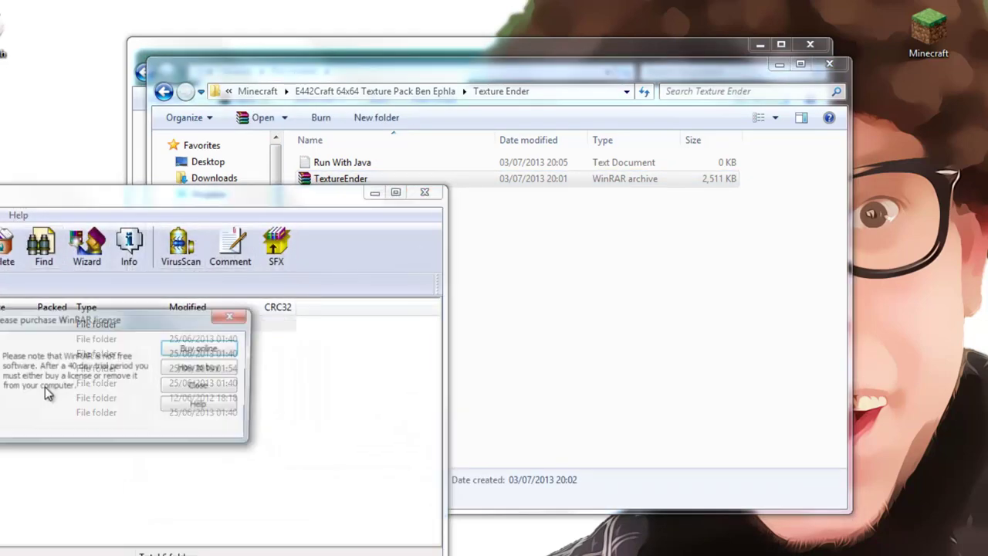
pyautogui.click(193, 386)
pyautogui.click(426, 193)
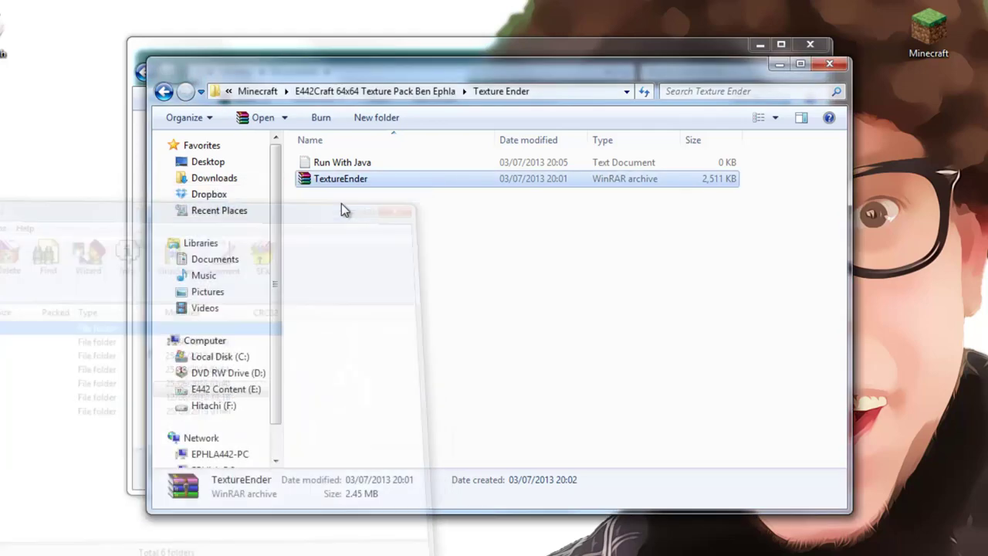
# Step: Run TextureEnder with Java(TM) Platform SE binary
pyautogui.rightClick(333, 177)
pyautogui.moveTo(390, 259)
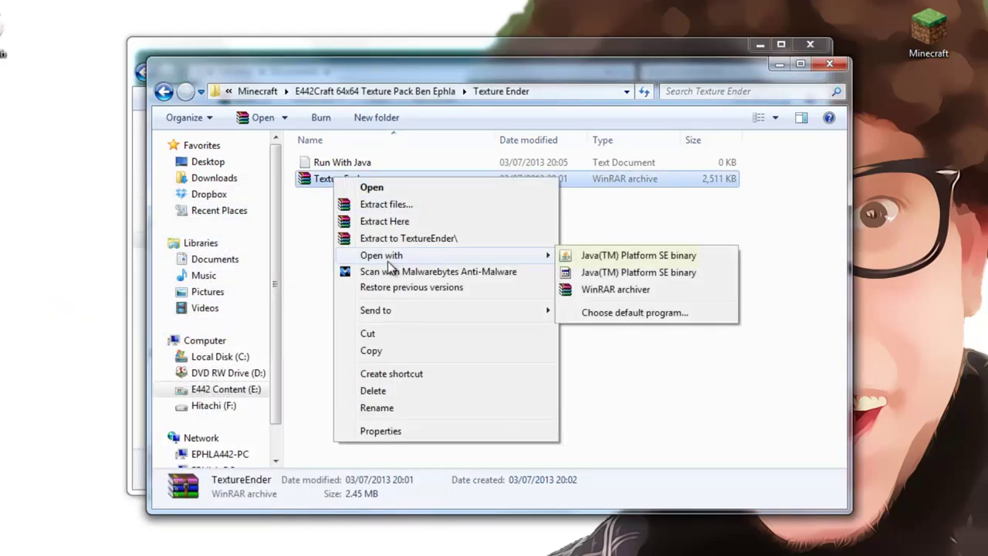
pyautogui.click(645, 261)
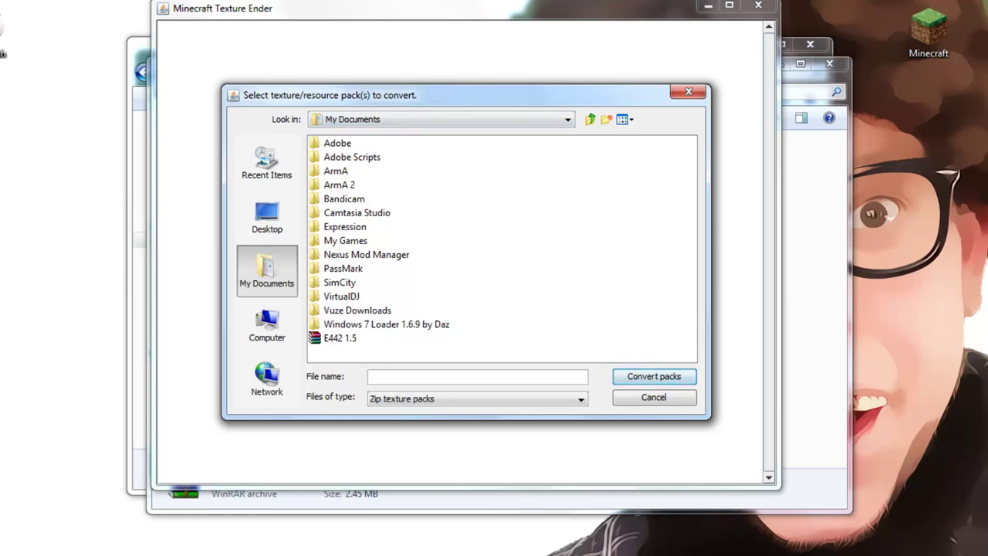
# Step: Choose E442 1.5.zip and run Convert packs on it
pyautogui.click(340, 344)
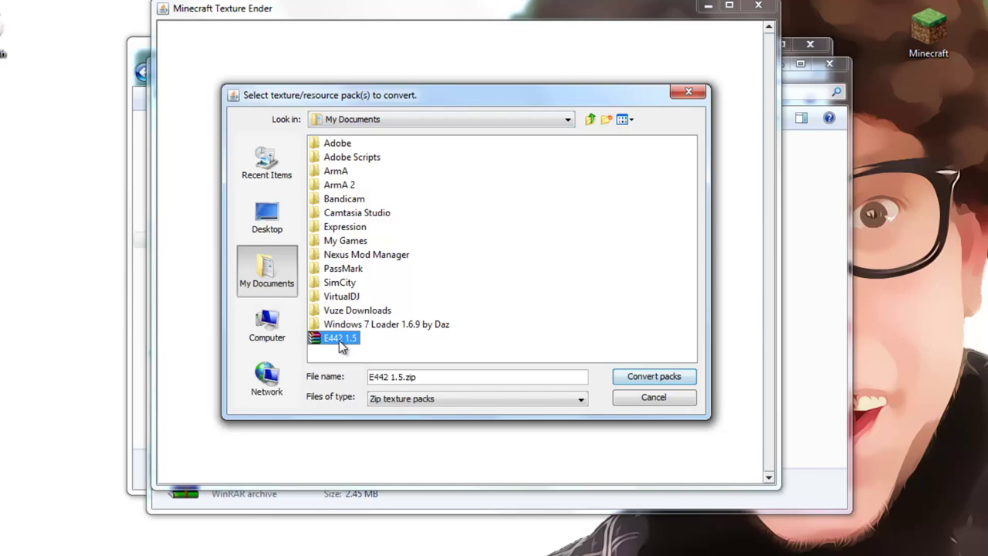
pyautogui.click(653, 376)
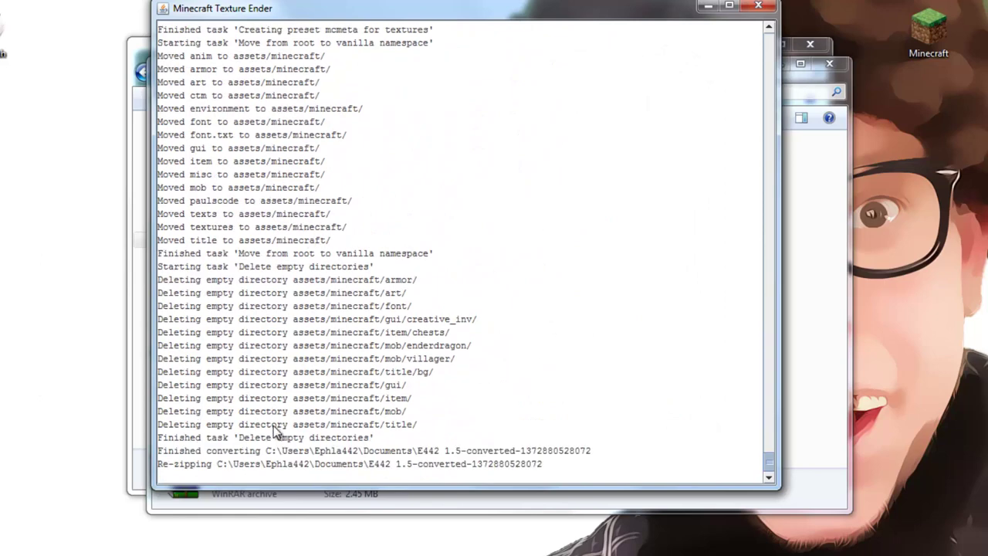
# Step: Rename the -converted archive in Documents to E442 1.6 and copy it
pyautogui.click(755, 7)
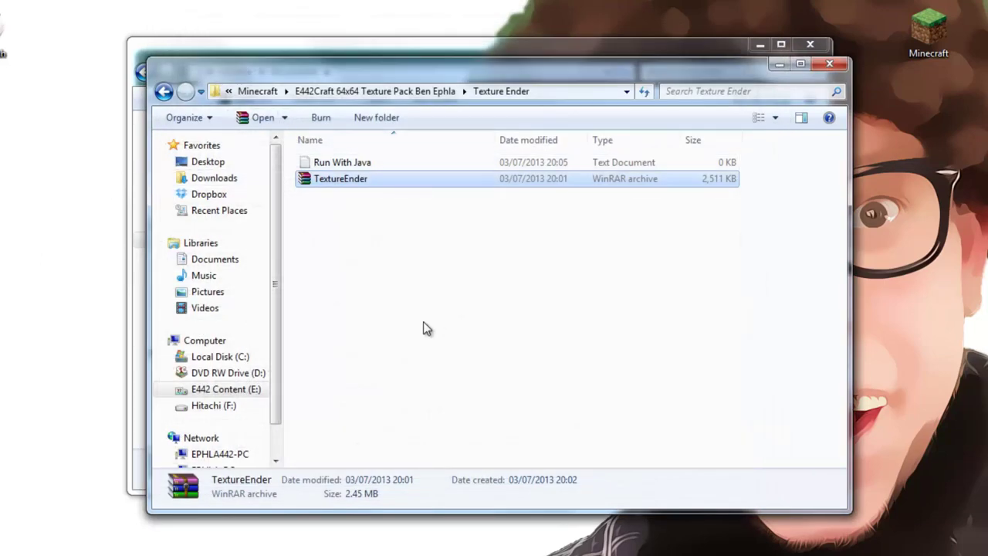
pyautogui.click(833, 66)
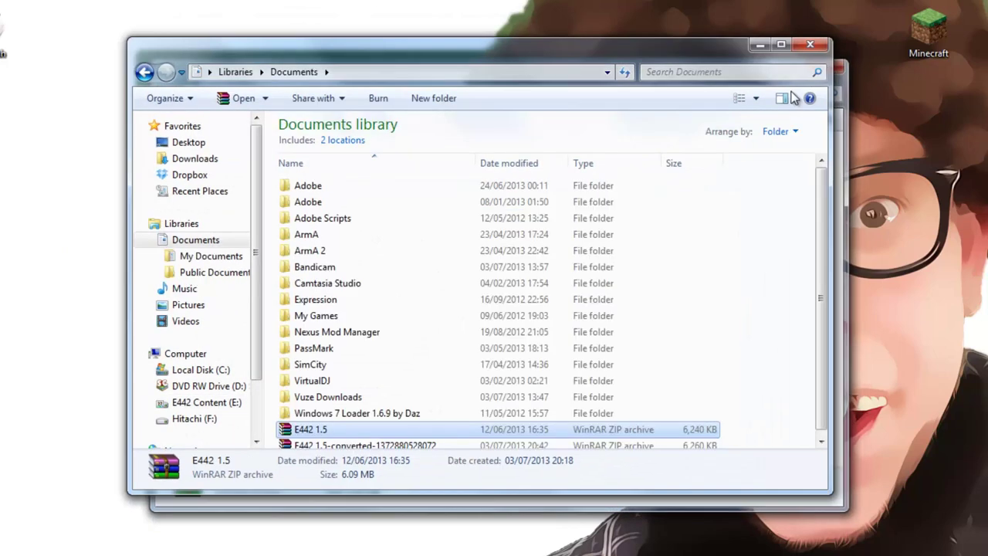
pyautogui.scroll(-1, 308, 414)
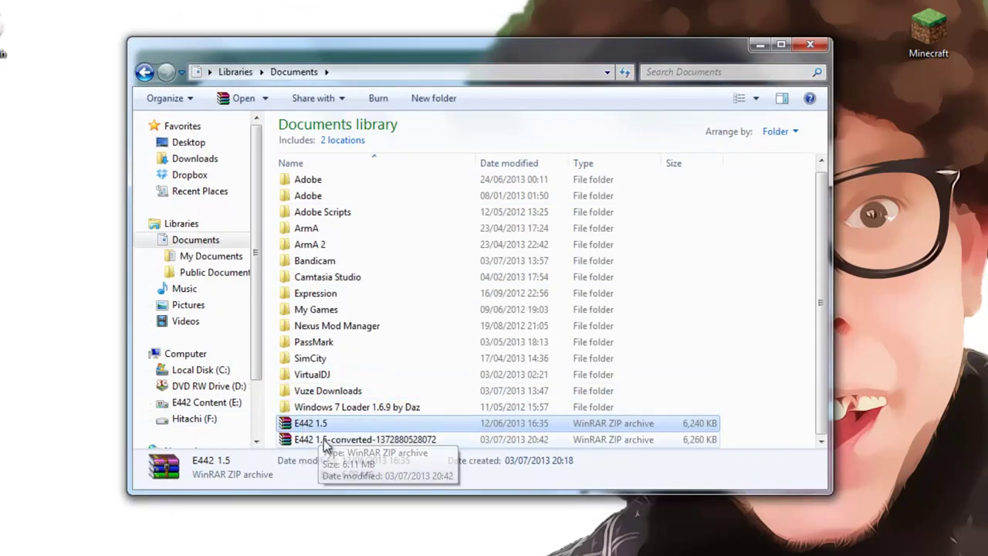
pyautogui.click(337, 444)
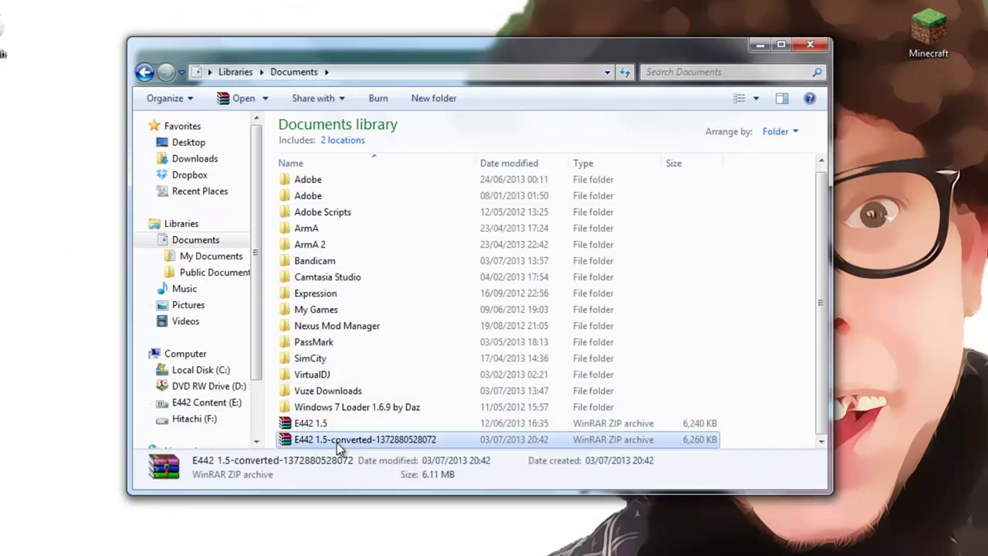
pyautogui.click(329, 442)
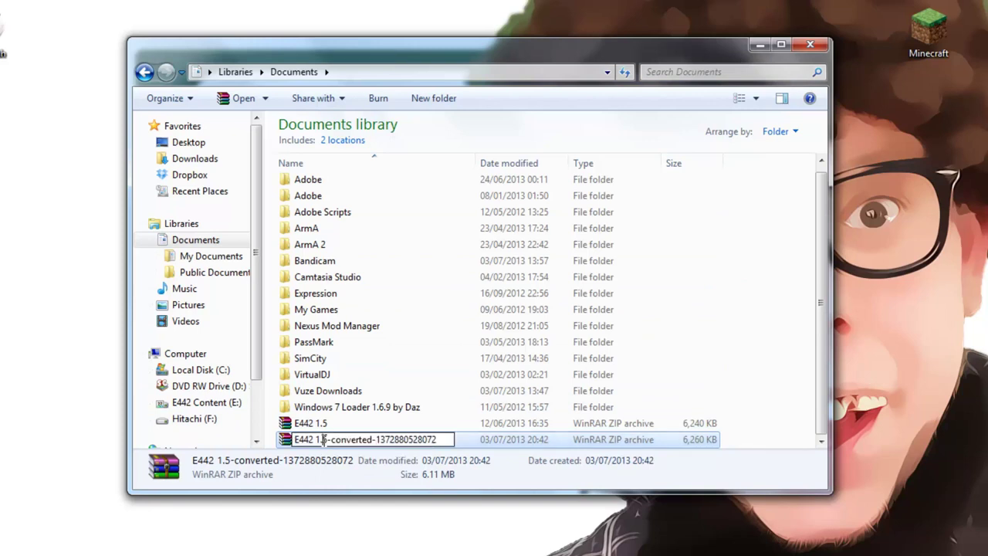
pyautogui.moveTo(323, 439); pyautogui.dragTo(606, 452)
pyautogui.write('6')
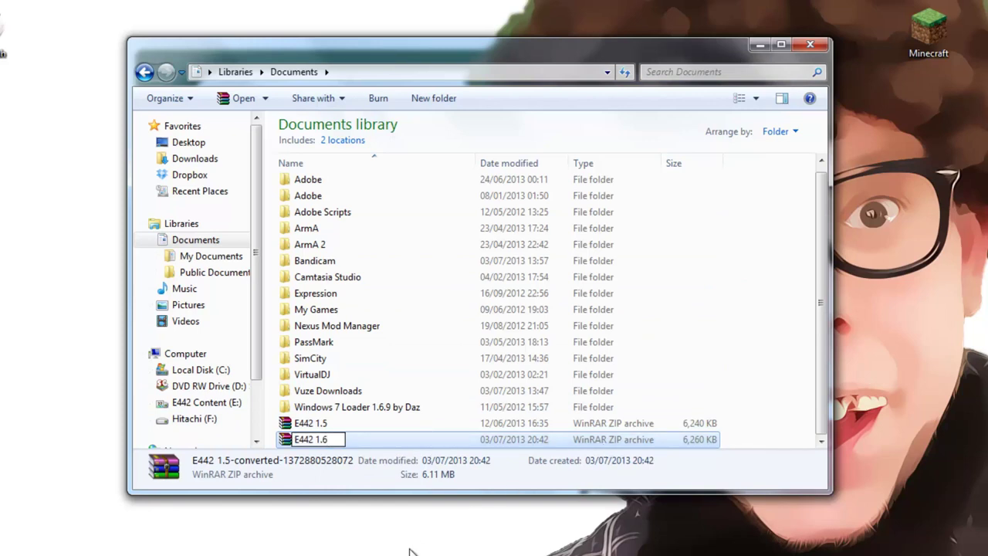
pyautogui.press('Return')
pyautogui.rightClick(303, 438)
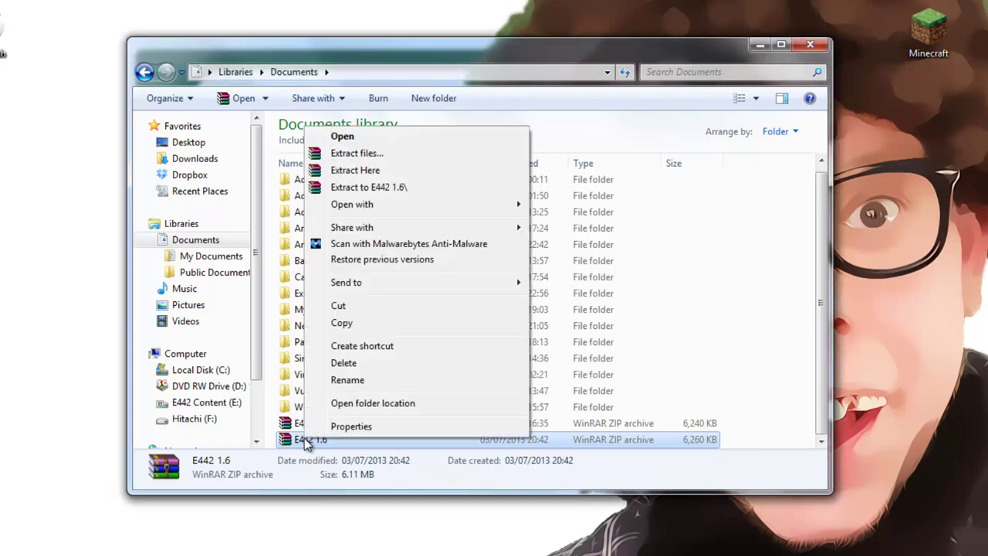
pyautogui.click(336, 323)
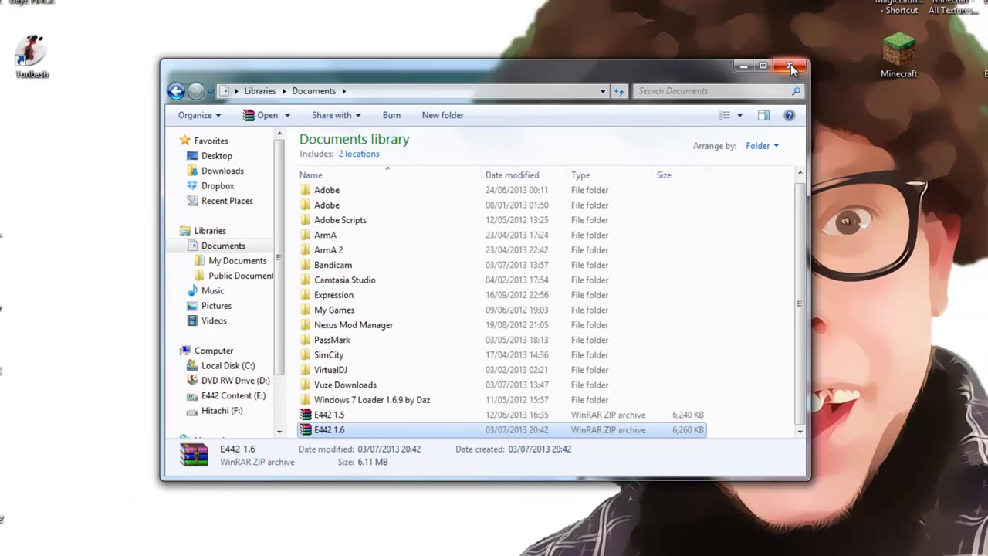
# Step: Launch Minecraft 1.6.1 and open the resource pack folder from Options > Resource Packs
pyautogui.click(811, 47)
pyautogui.press('Return')
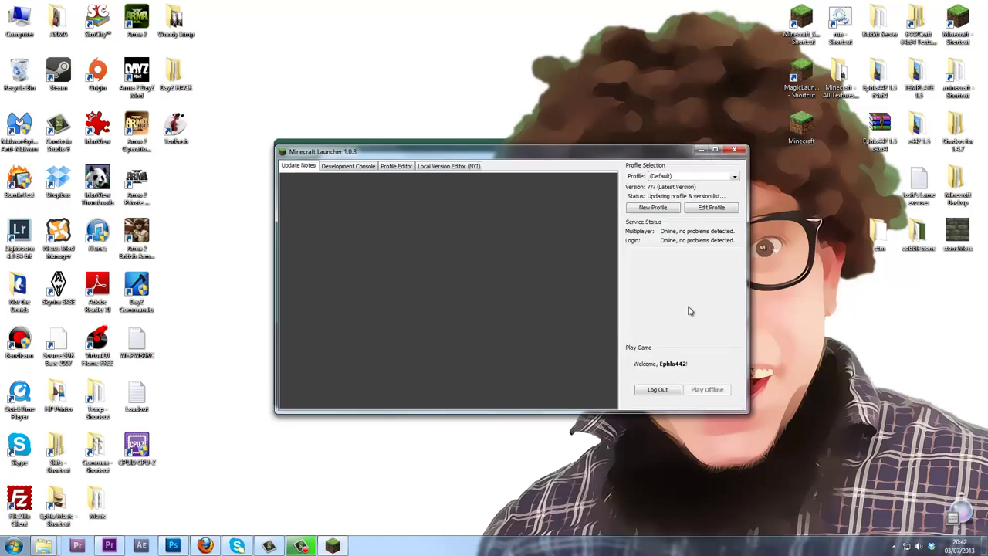
pyautogui.click(700, 390)
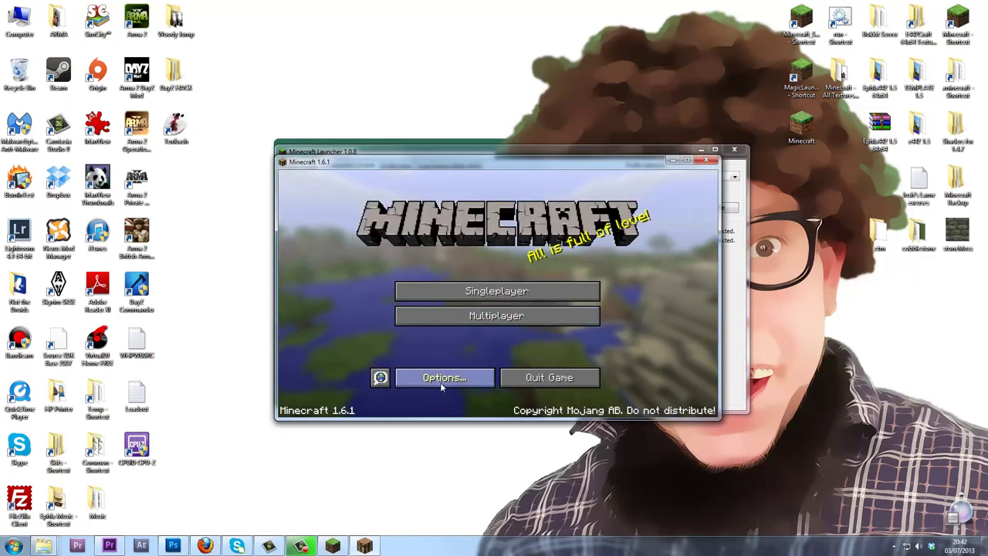
pyautogui.click(441, 382)
pyautogui.click(405, 366)
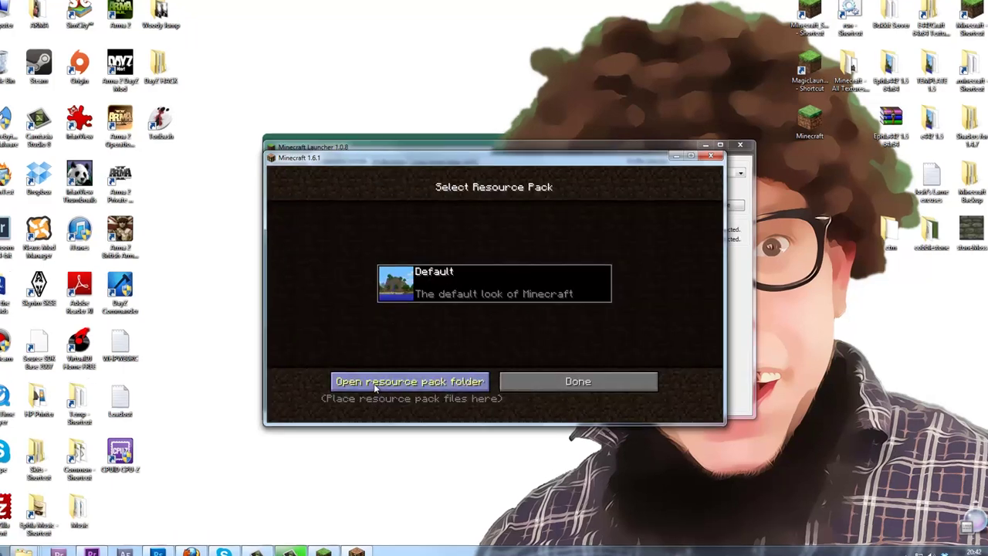
pyautogui.click(382, 378)
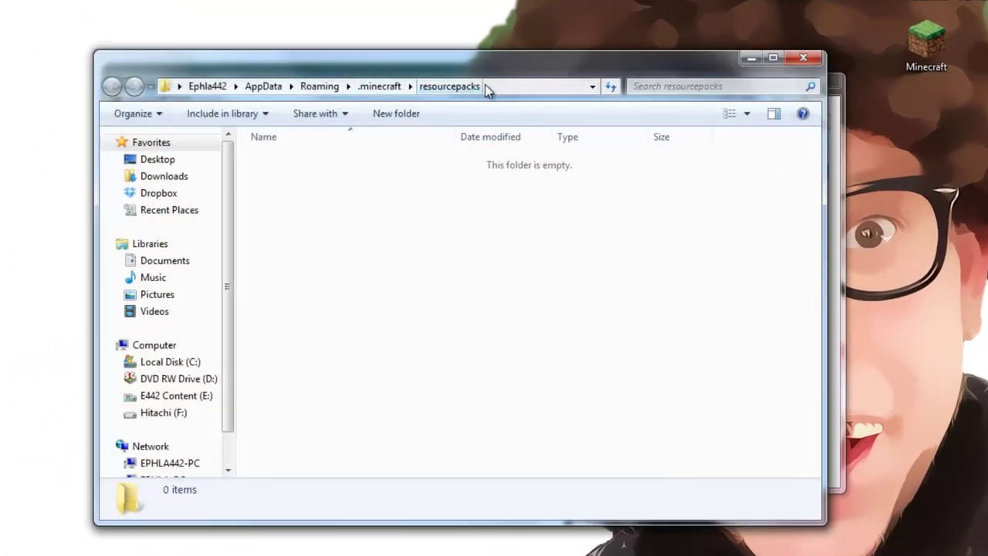
# Step: Paste the E442 1.6 zip into the empty resourcepacks folder
pyautogui.rightClick(342, 198)
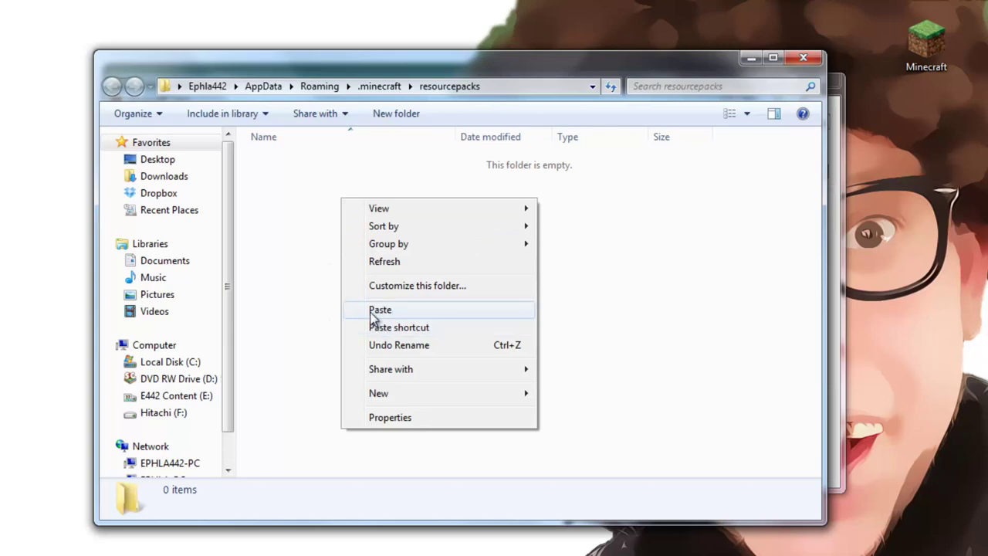
pyautogui.click(374, 310)
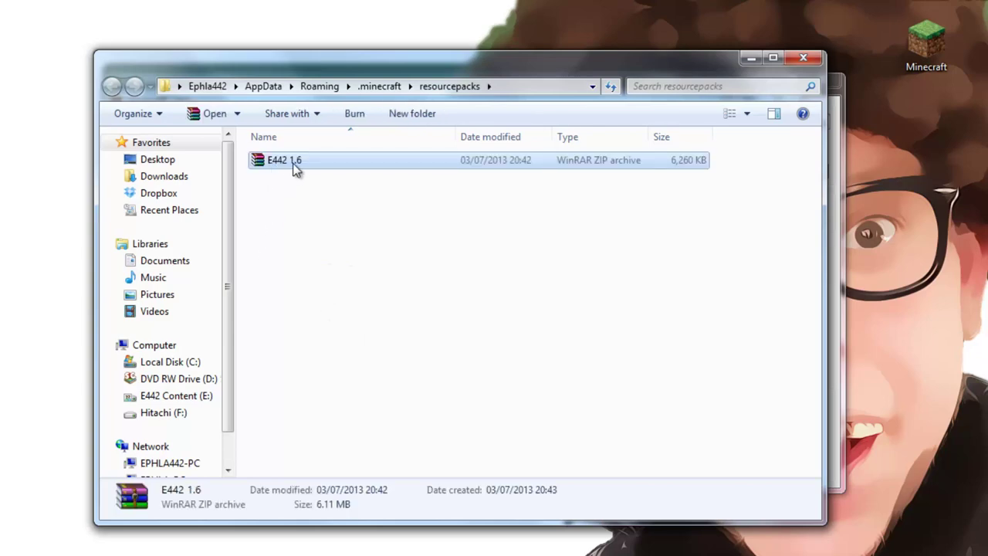
# Step: Select the E442 1.6.zip resource pack and return to the main menu
pyautogui.click(802, 58)
pyautogui.click(451, 312)
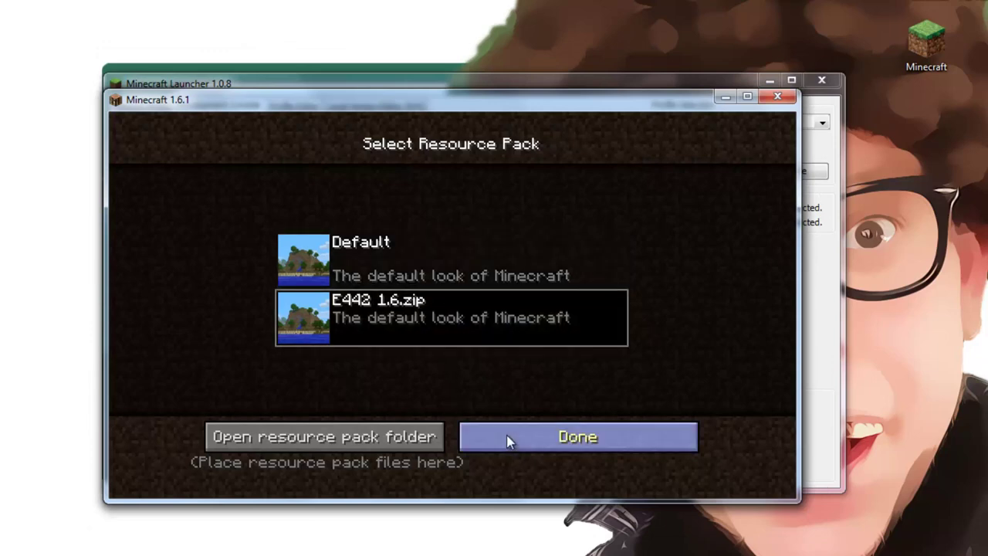
pyautogui.click(507, 441)
pyautogui.click(452, 461)
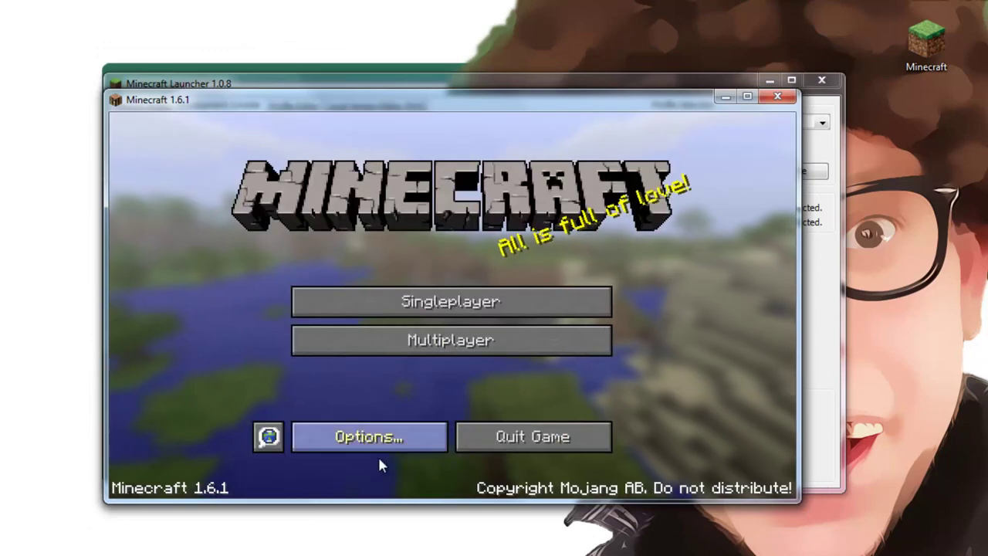
# Step: Load the Minecraft 1.6 singleplayer world
pyautogui.click(345, 302)
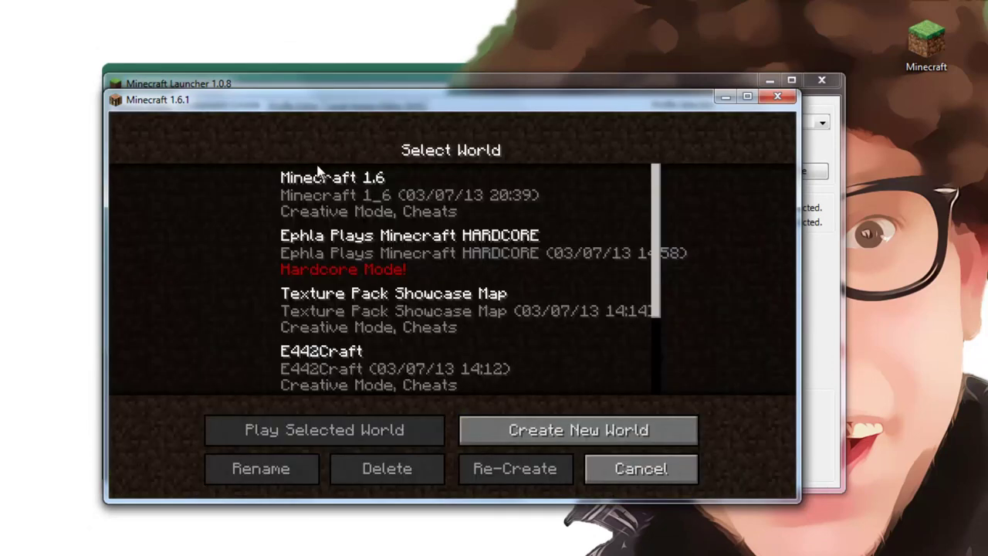
pyautogui.click(359, 187)
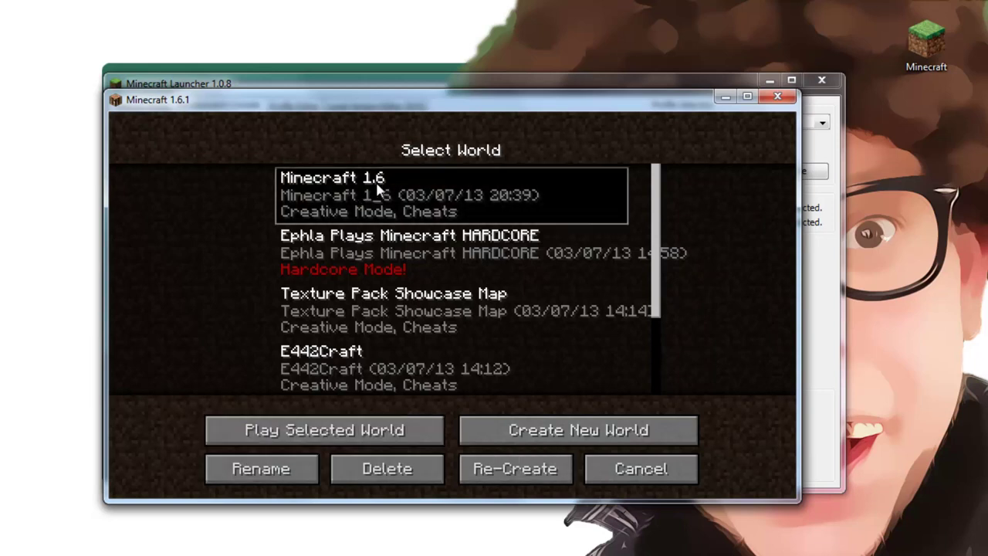
pyautogui.click(292, 432)
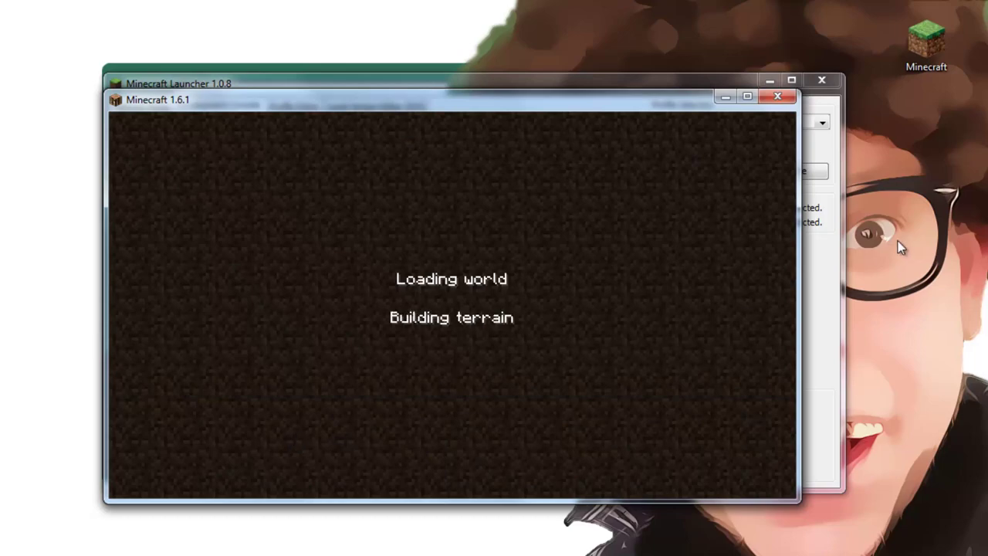